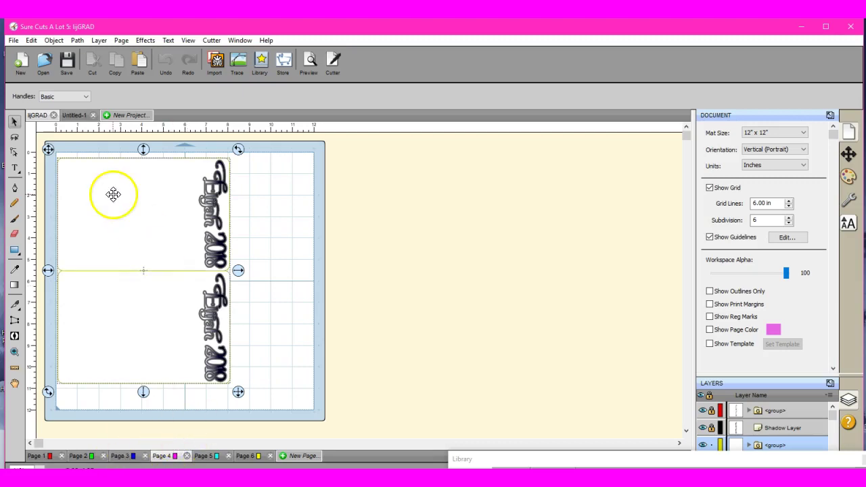
Switch to the Untitled-1 project and select its pink 'Welcome to the NEW SCAL5' text.
click(85, 118)
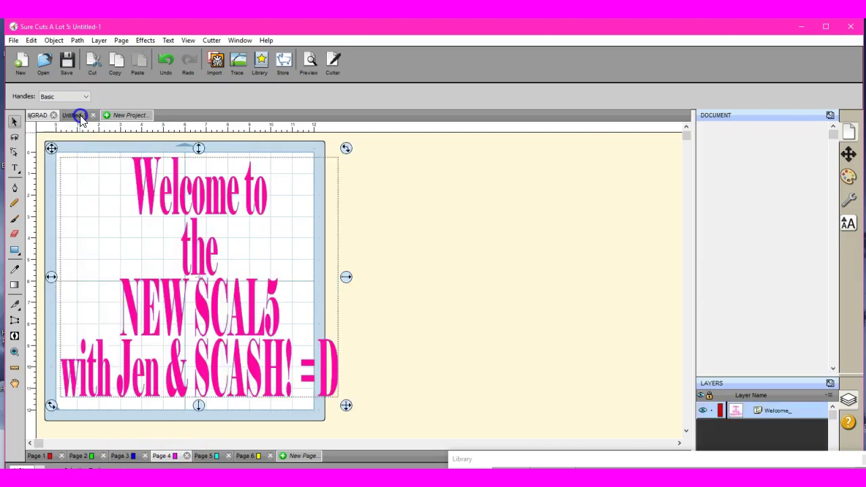
click(286, 363)
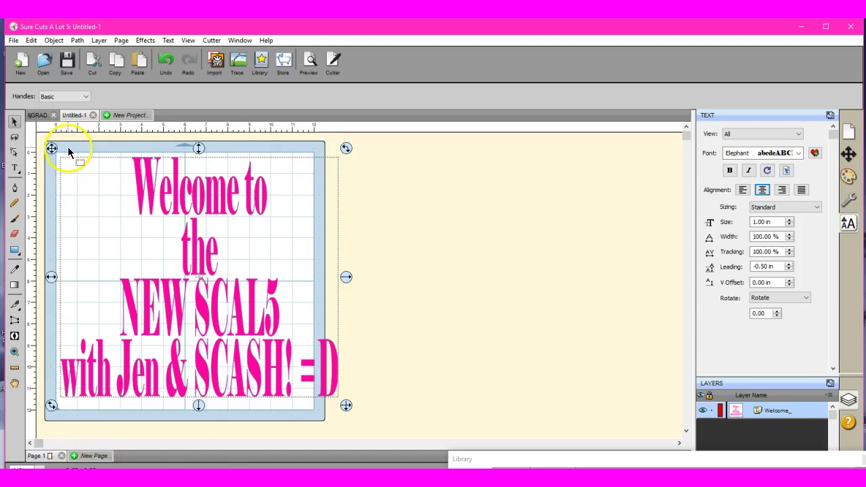
click(38, 118)
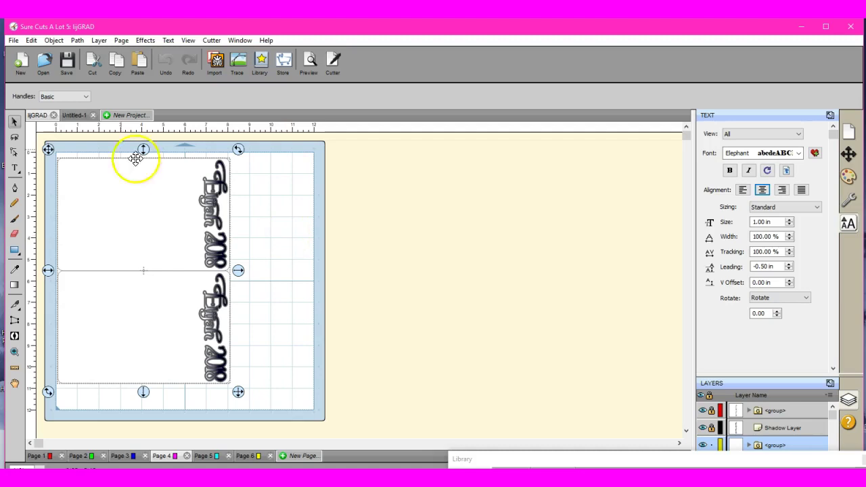
click(14, 42)
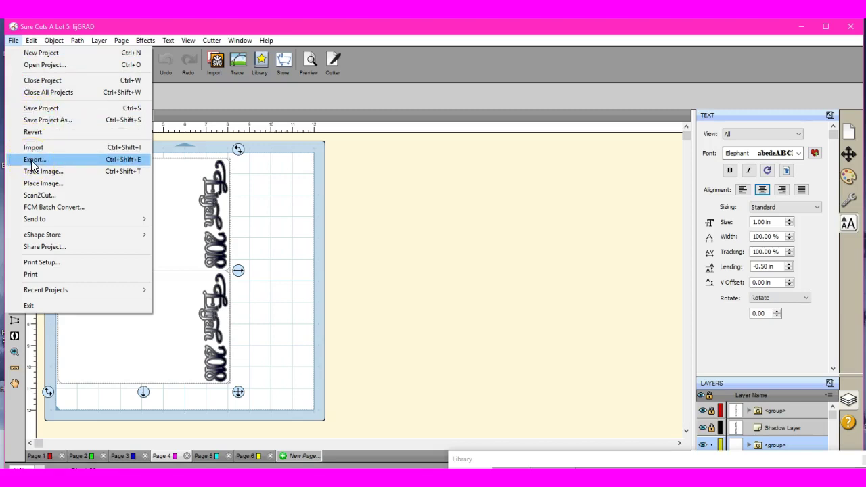
click(269, 177)
click(268, 171)
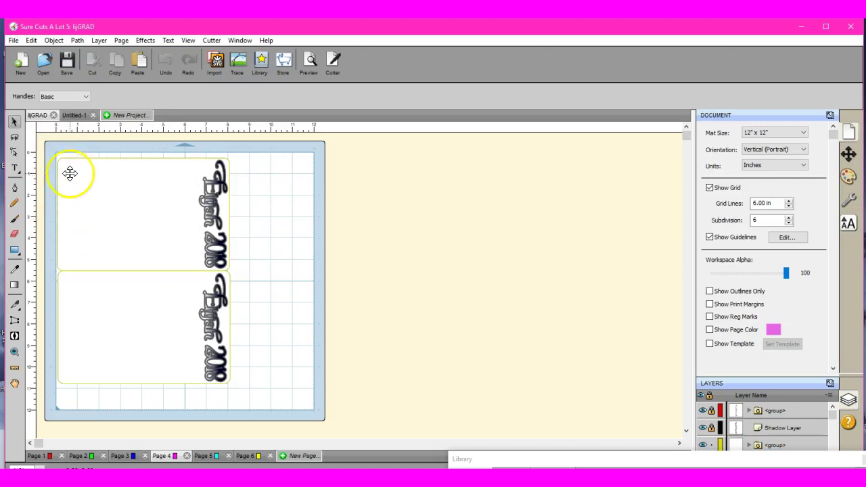
drag(47, 140, 278, 324)
click(160, 406)
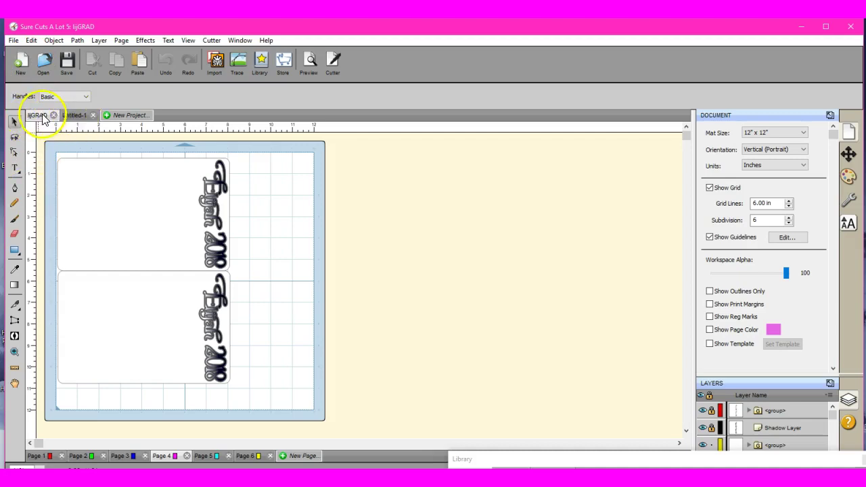
click(85, 352)
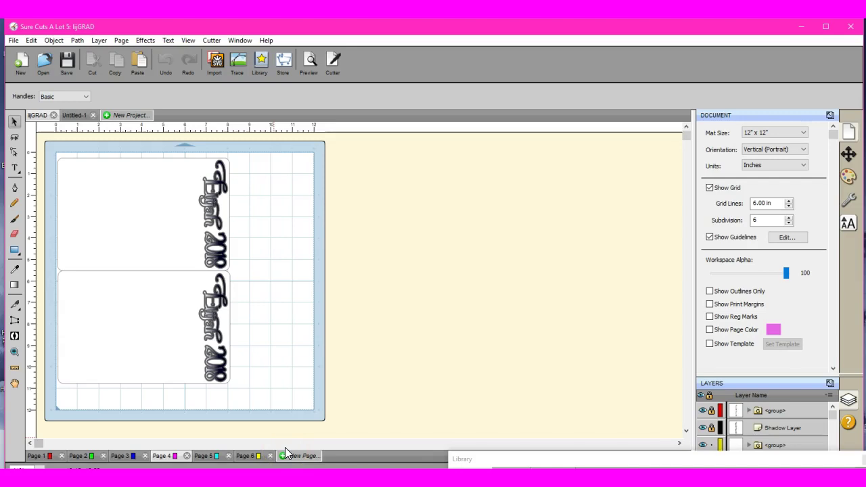
click(75, 116)
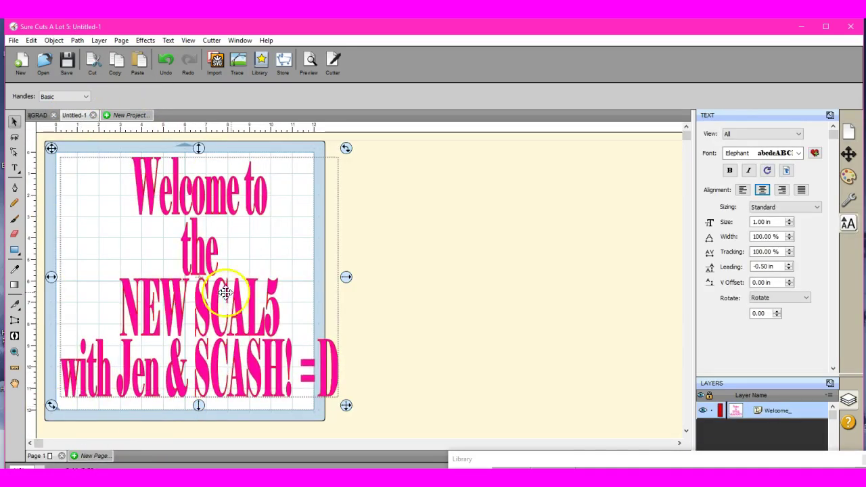
Create a blank new project, Untitled-2, with the 12SNC mat size.
click(129, 116)
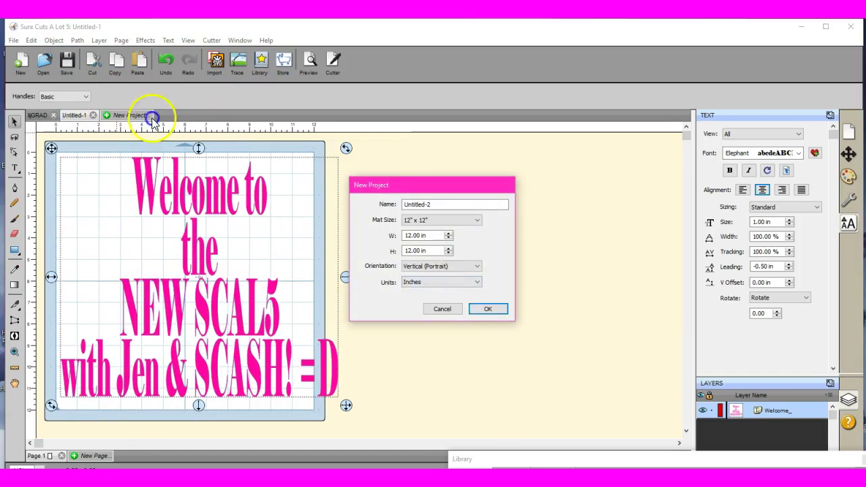
click(475, 228)
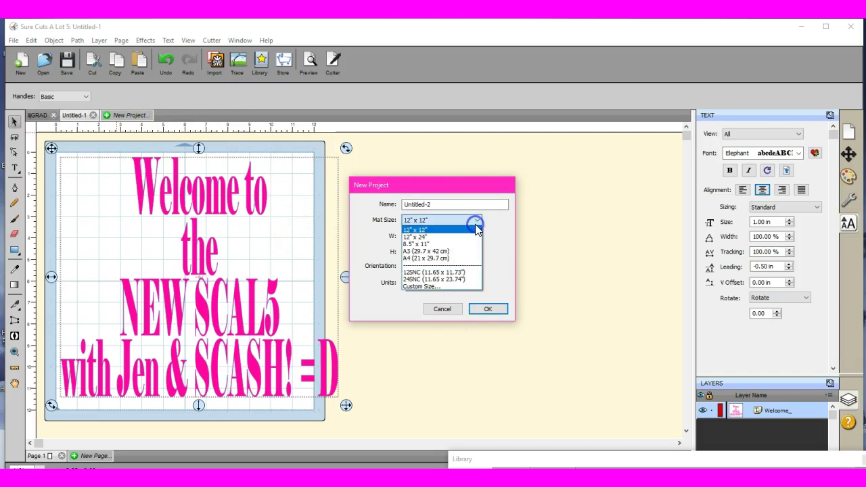
click(475, 273)
click(487, 311)
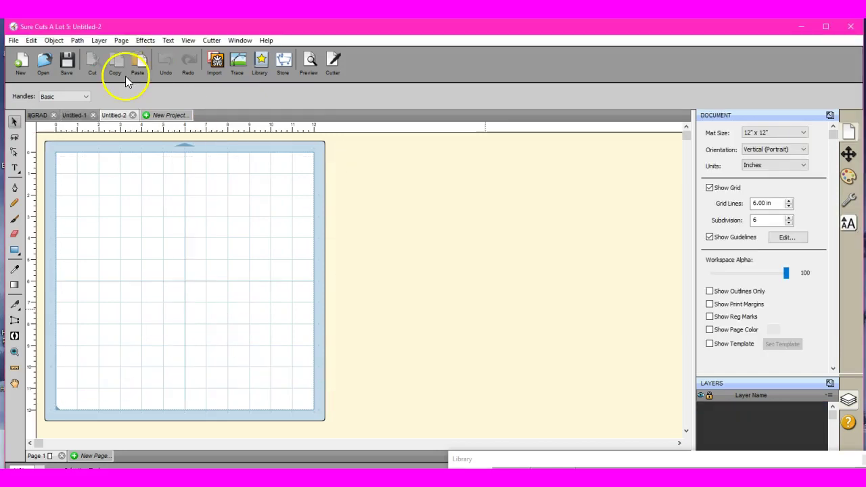
Open GRADBANNER.scut4, fit the banner in view and widen the canvas to reveal its page tabs.
click(43, 62)
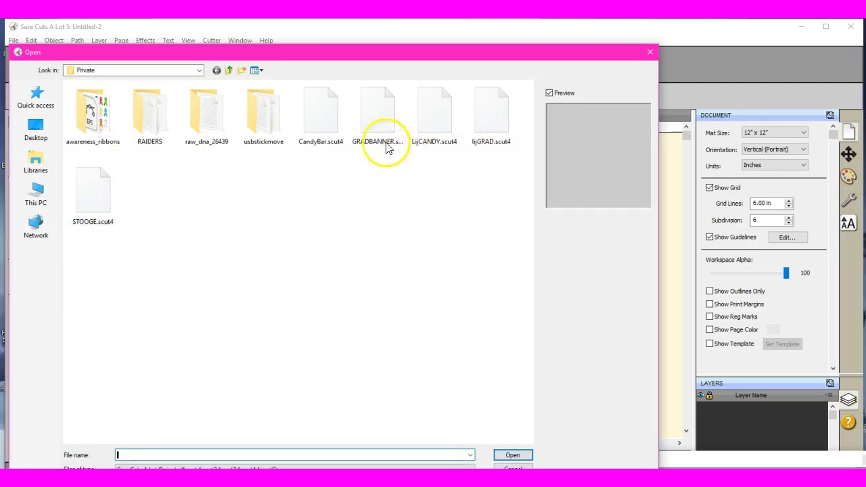
double_click(376, 112)
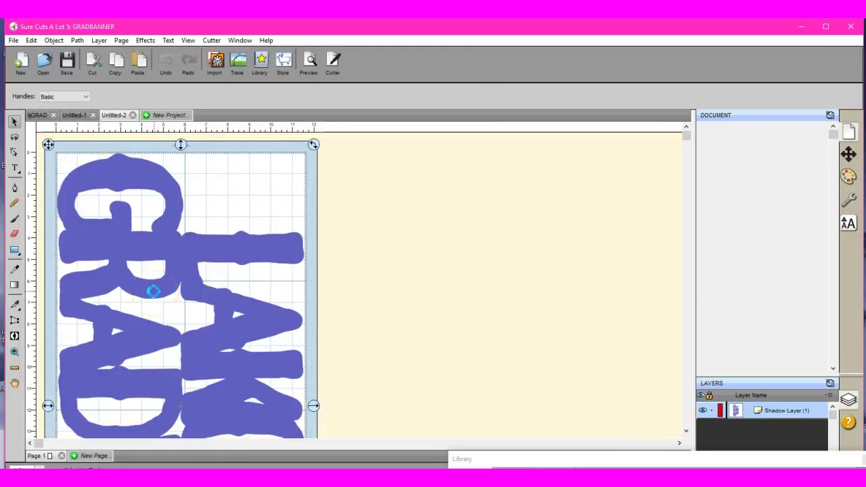
click(161, 116)
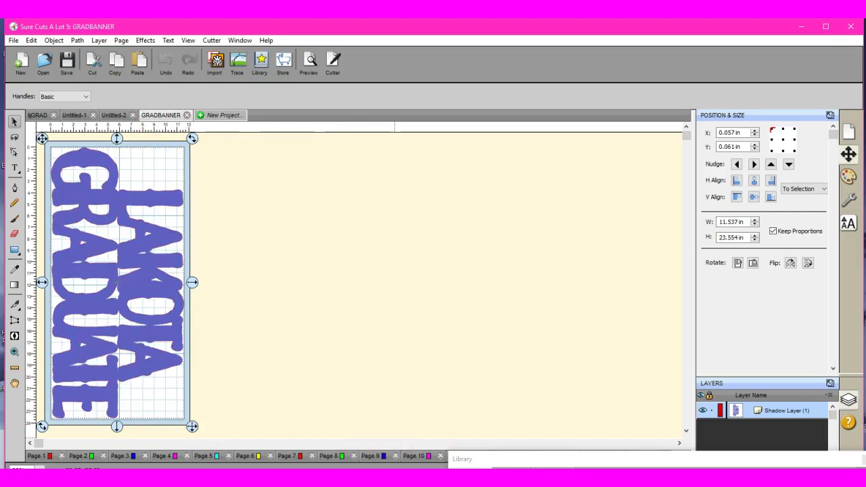
click(553, 463)
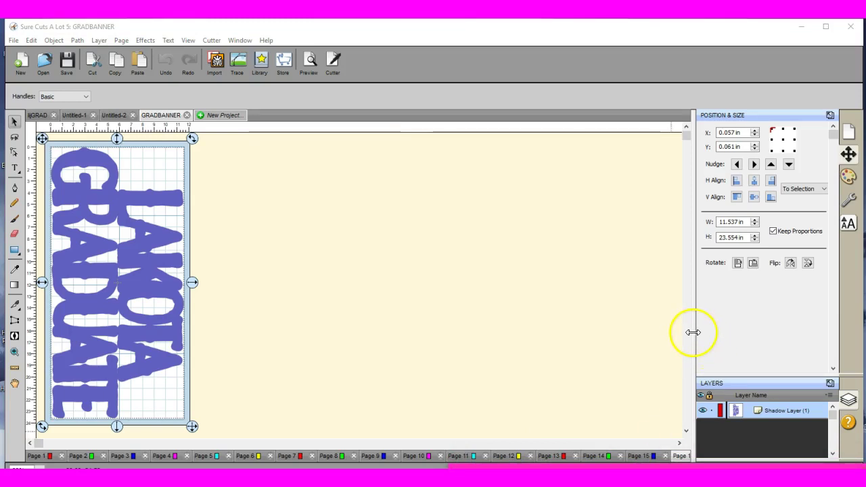
drag(692, 332, 780, 322)
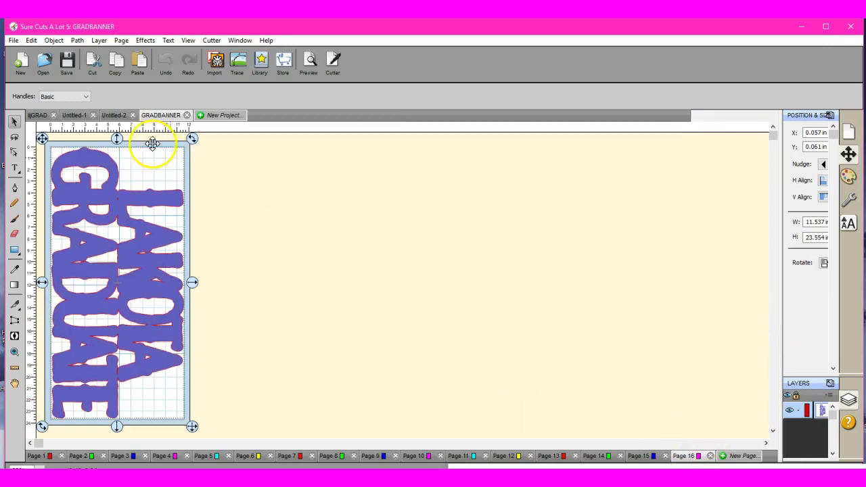
From the empty Untitled-2 project, drag the splitter to restore the side panels' full width.
click(116, 117)
click(90, 289)
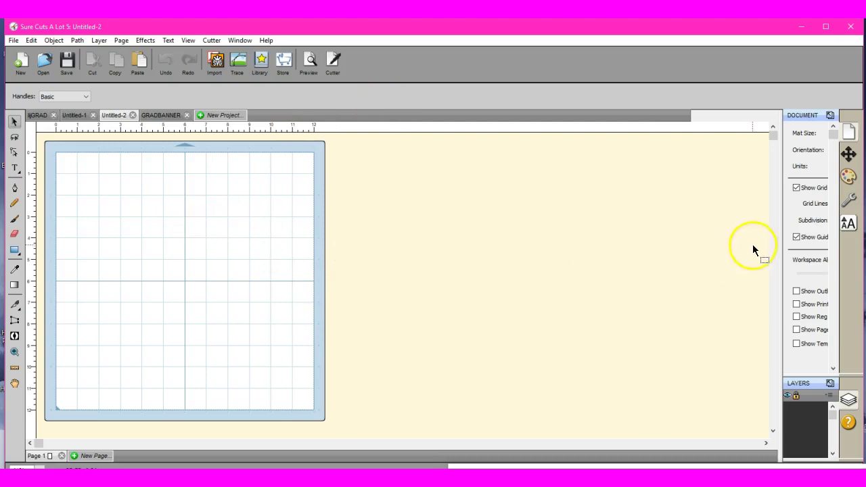
drag(780, 250, 690, 265)
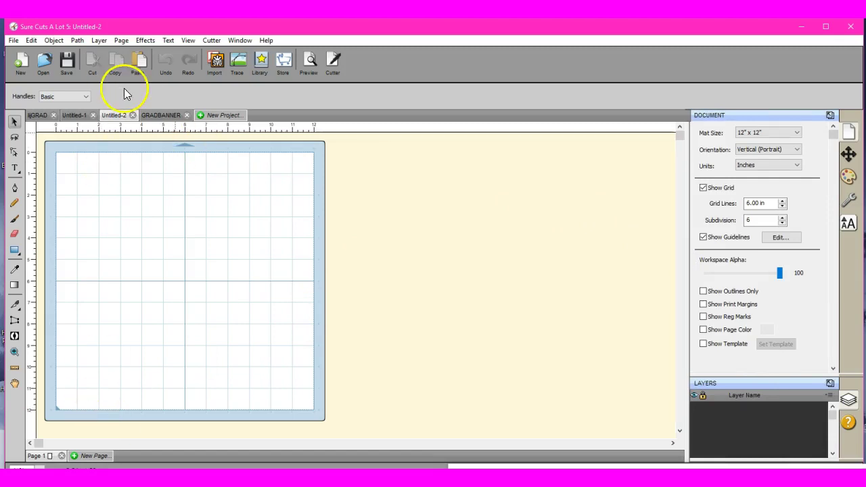
Switch via the 2018 card project back to GRADBANNER and select the LAKOTA GRADUATE design.
click(157, 116)
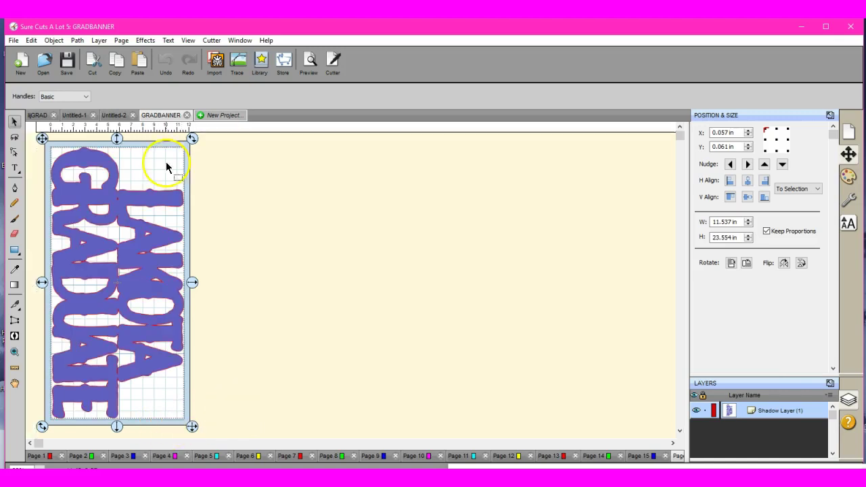
click(38, 116)
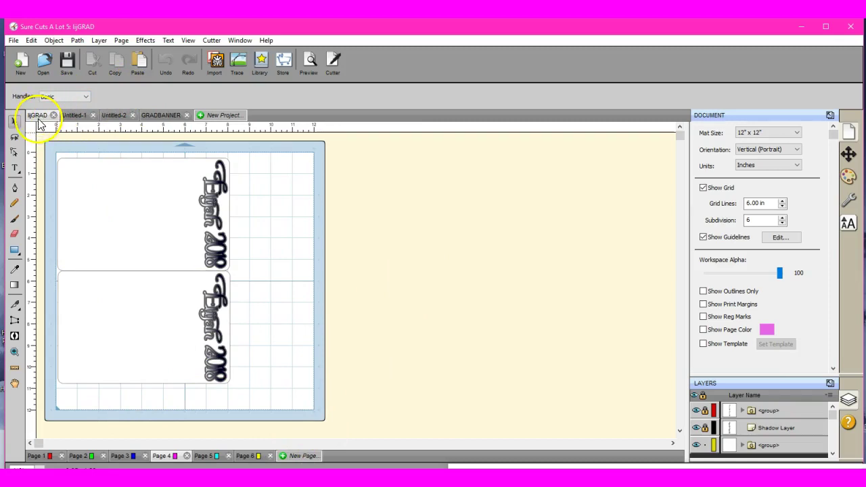
click(164, 115)
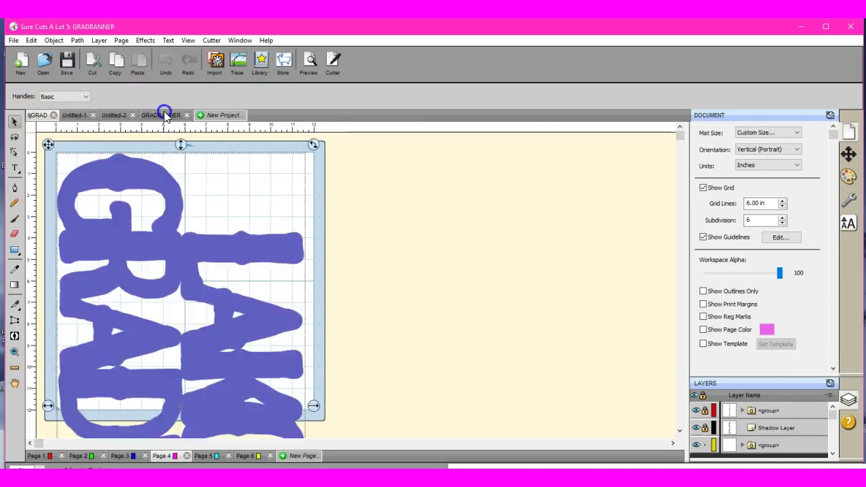
click(187, 401)
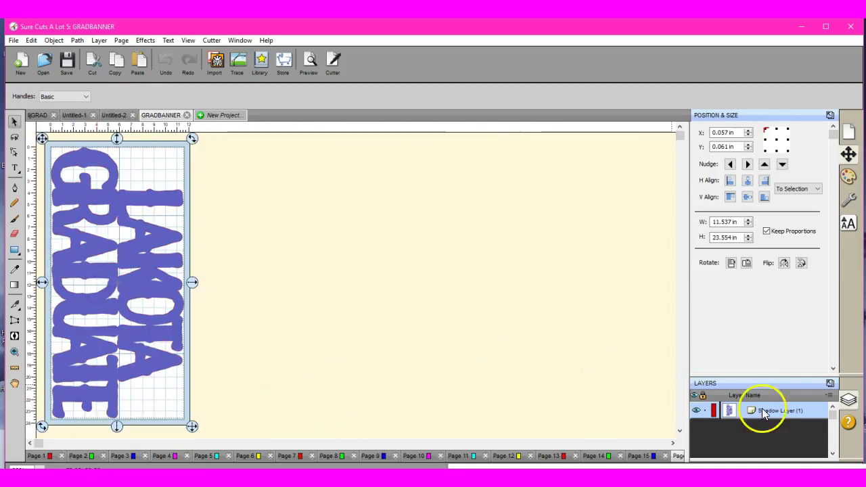
Copy the LAKOTA GRADUATE design from its right-click menu.
click(829, 396)
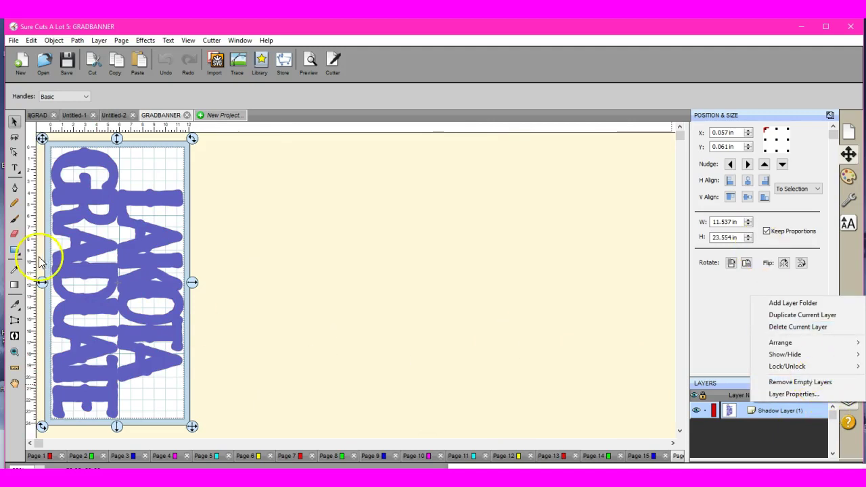
click(80, 264)
right_click(81, 264)
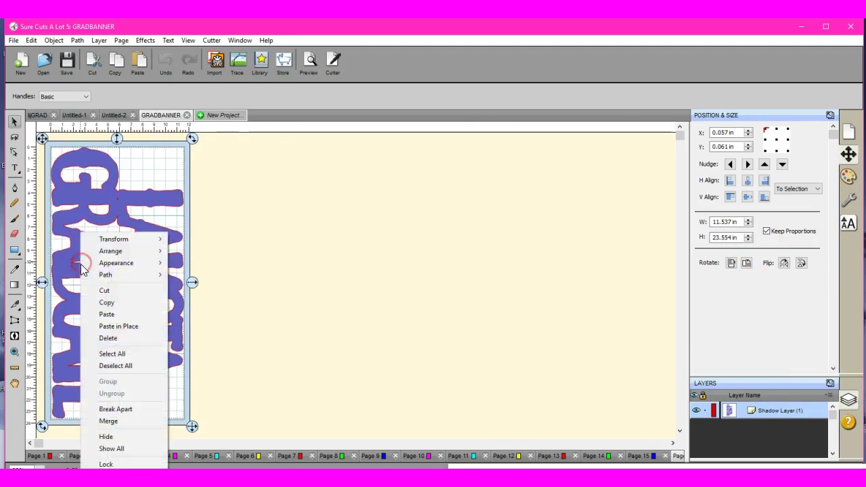
click(109, 303)
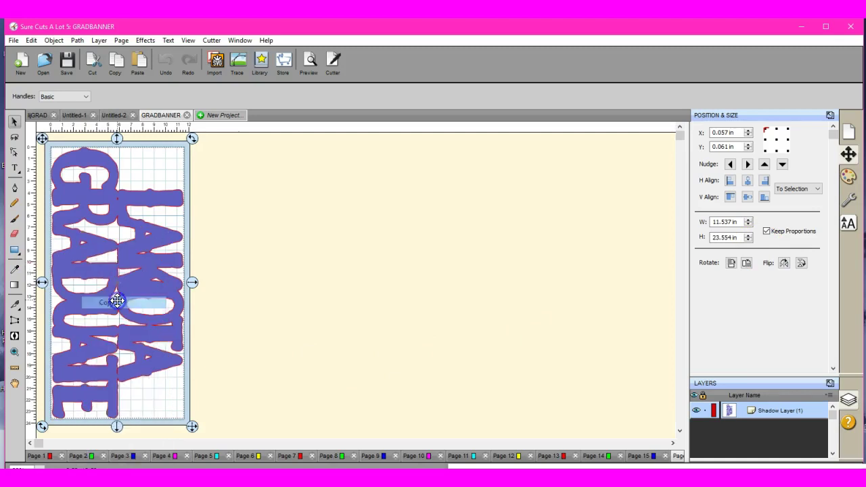
Paste the copy onto GRADBANNER's Page 6, then delete the pasted shape.
click(254, 456)
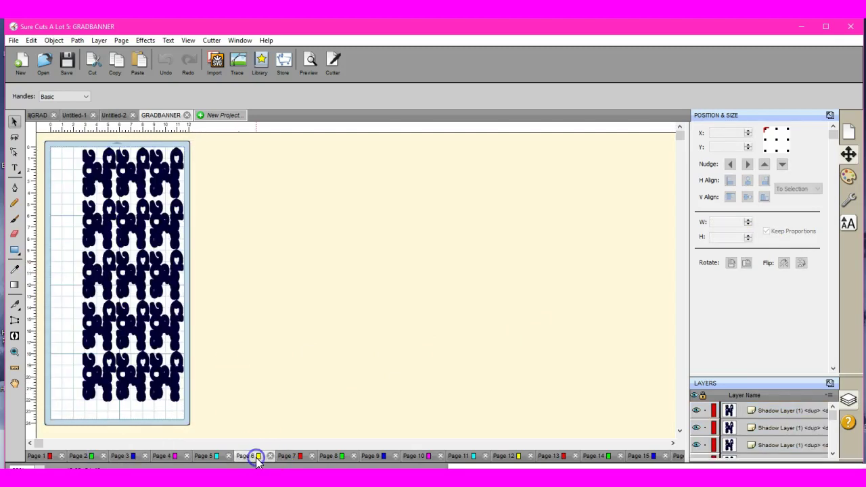
right_click(265, 290)
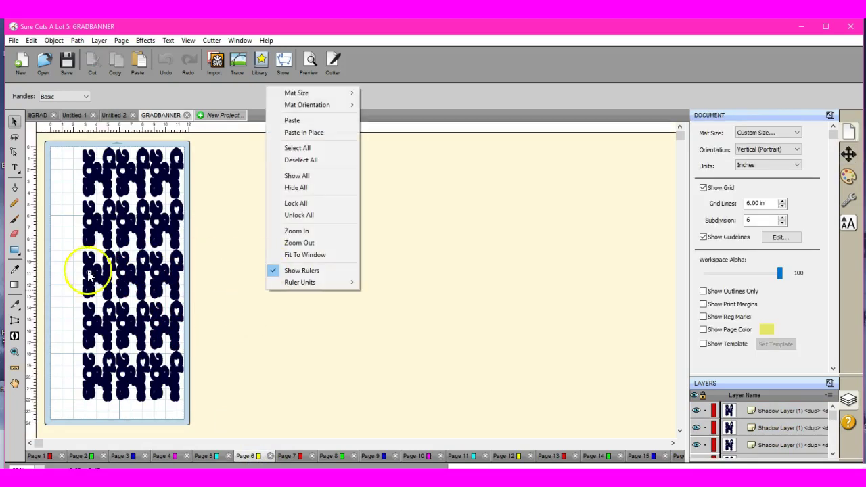
click(317, 124)
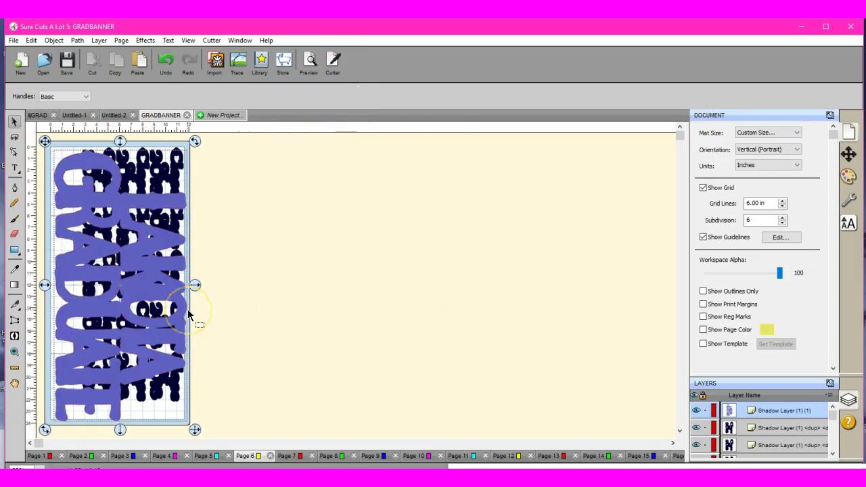
key(Delete)
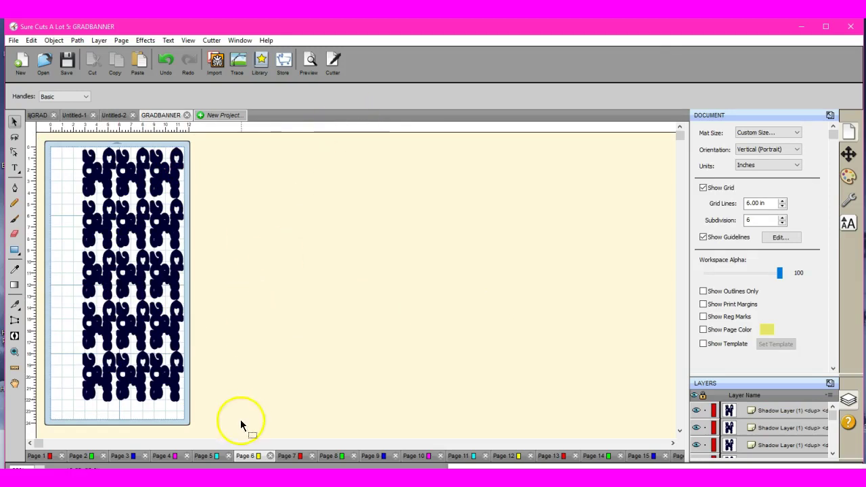